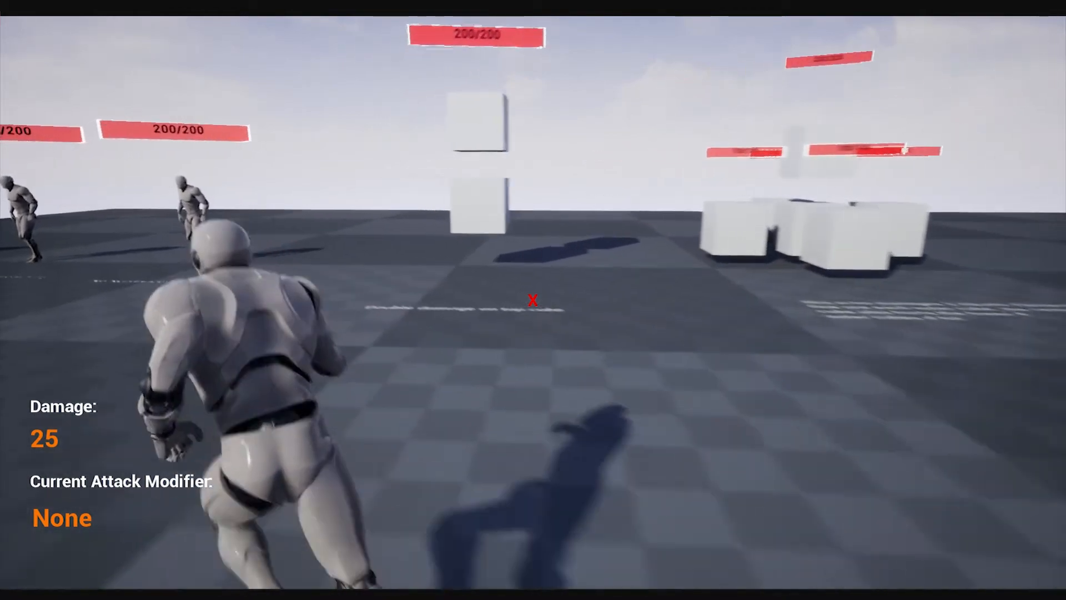
{"action": "key", "text": "w"}
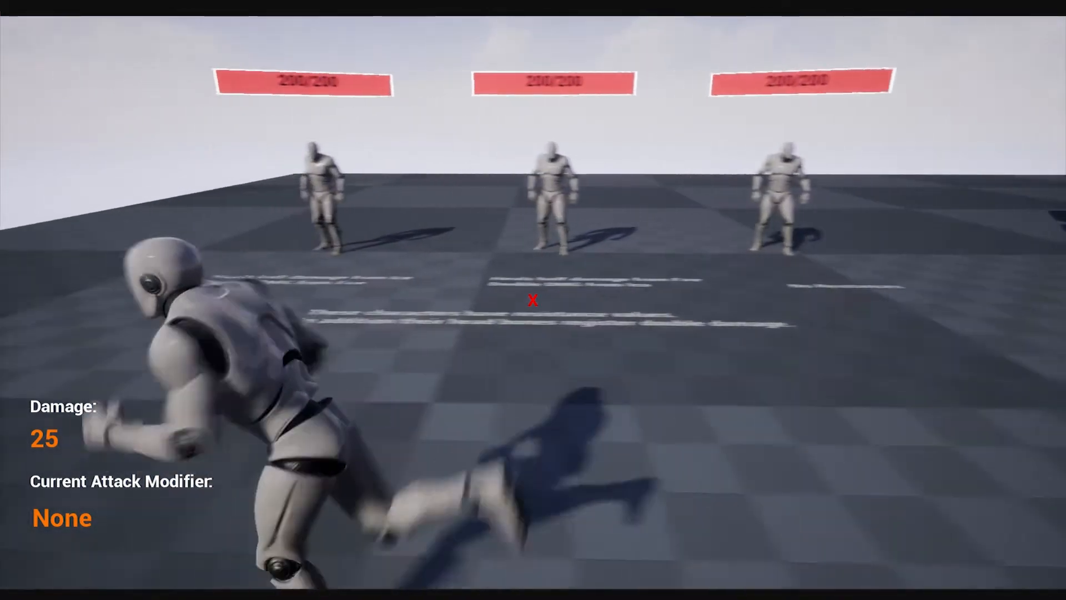
- Run into the arena and shoot the dummies, dropping the middle one to 175/200
{"action": "key", "text": "a"}
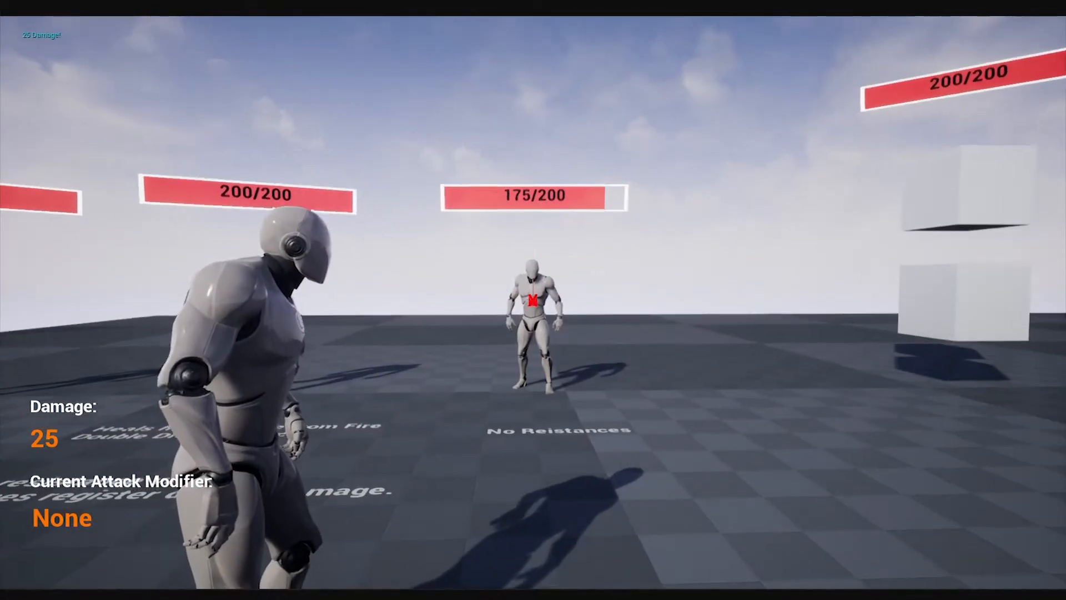
{"action": "left_click", "coordinate": [533, 299]}
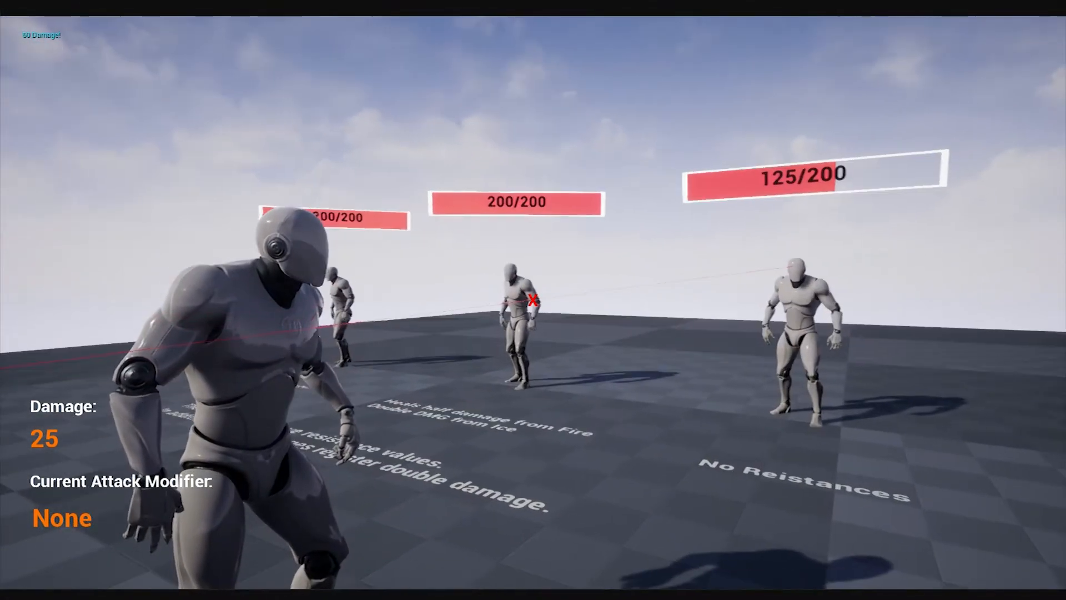
{"action": "left_click", "coordinate": [533, 300]}
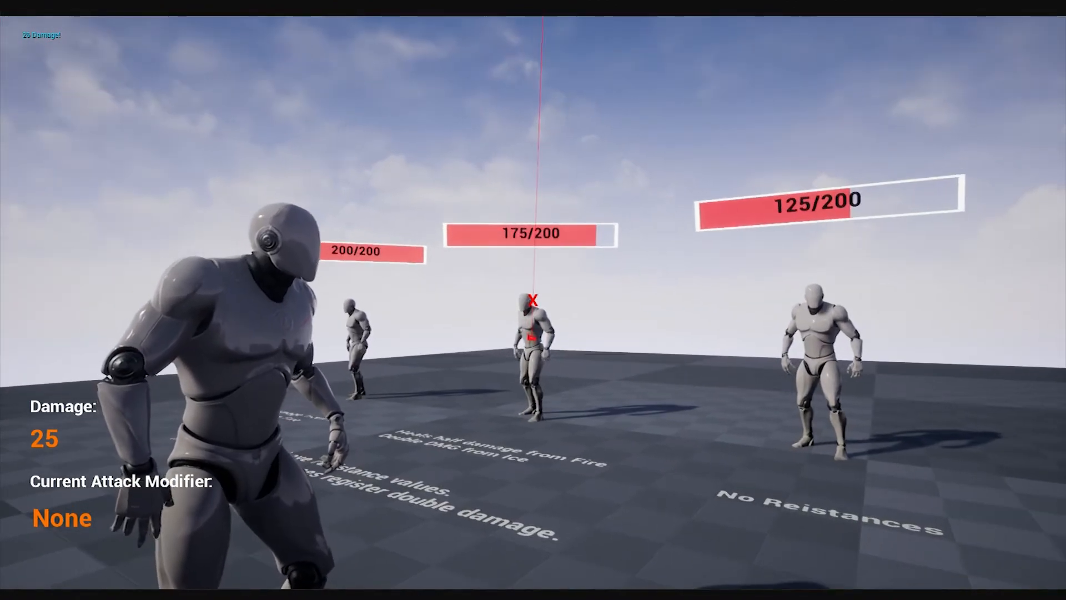
- Run toward the row of dummies and switch the attack modifier to Ice
{"action": "key", "text": "w"}
{"action": "key", "text": "w"}
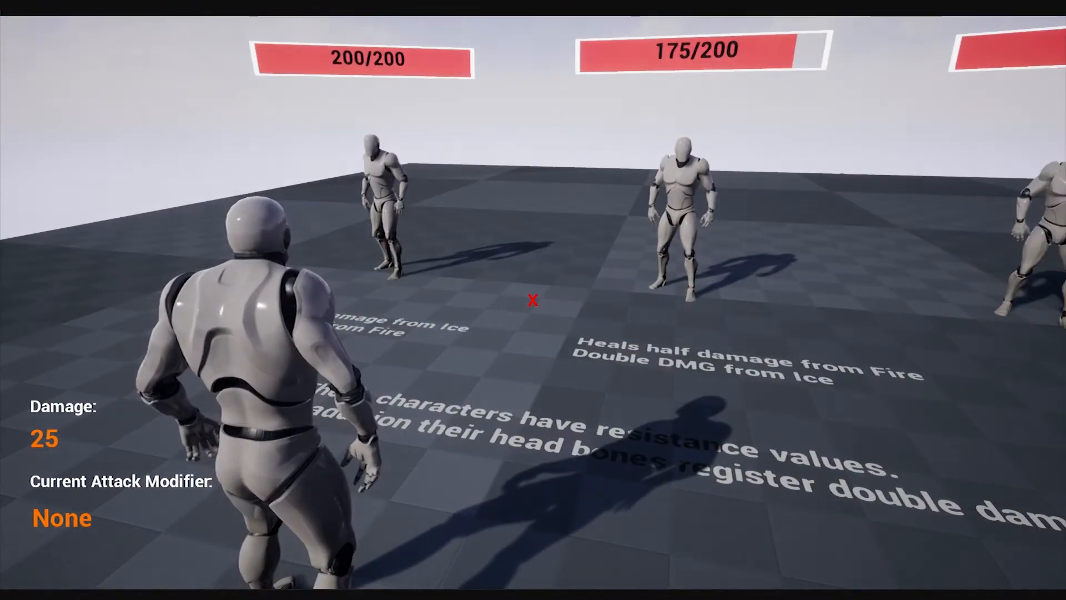
{"action": "key", "text": "w"}
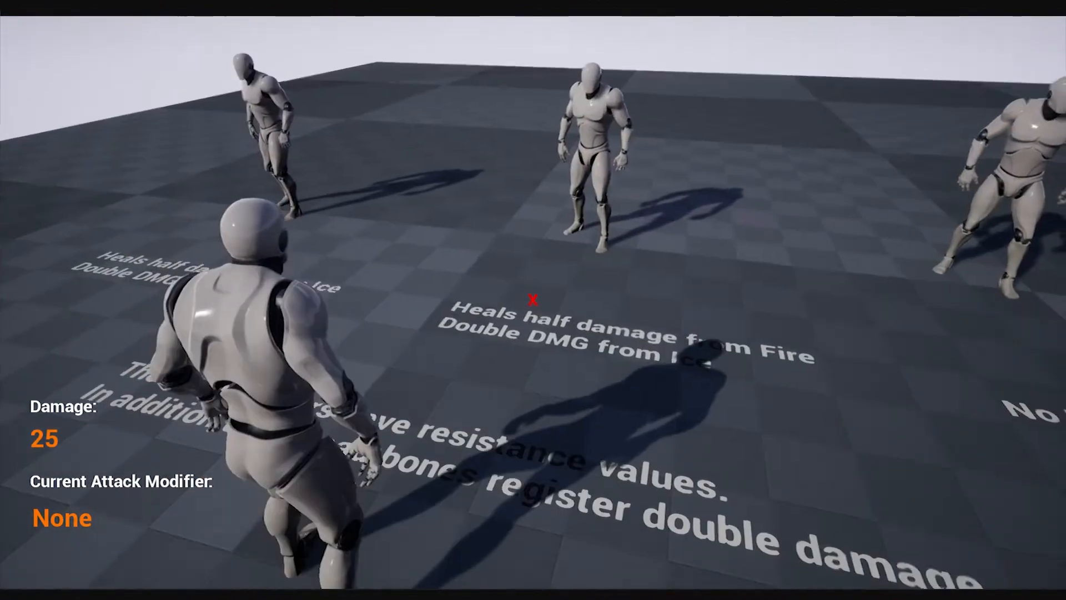
{"action": "key", "text": "w"}
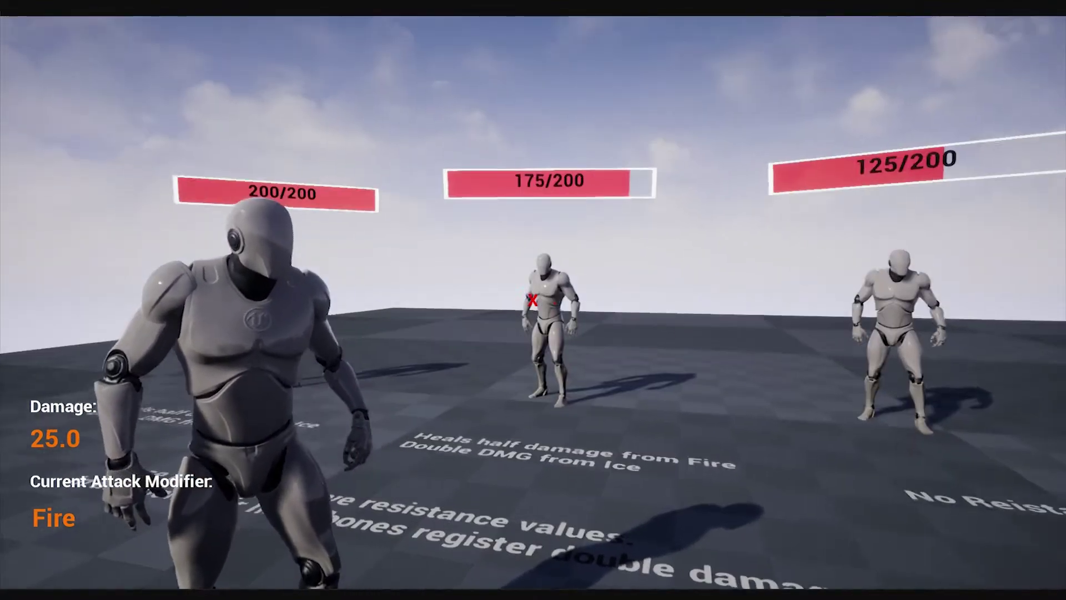
- Hit the resistant dummies with Fire and Ice body and head shots, dropping one to 50/200
{"action": "left_click", "coordinate": [533, 299]}
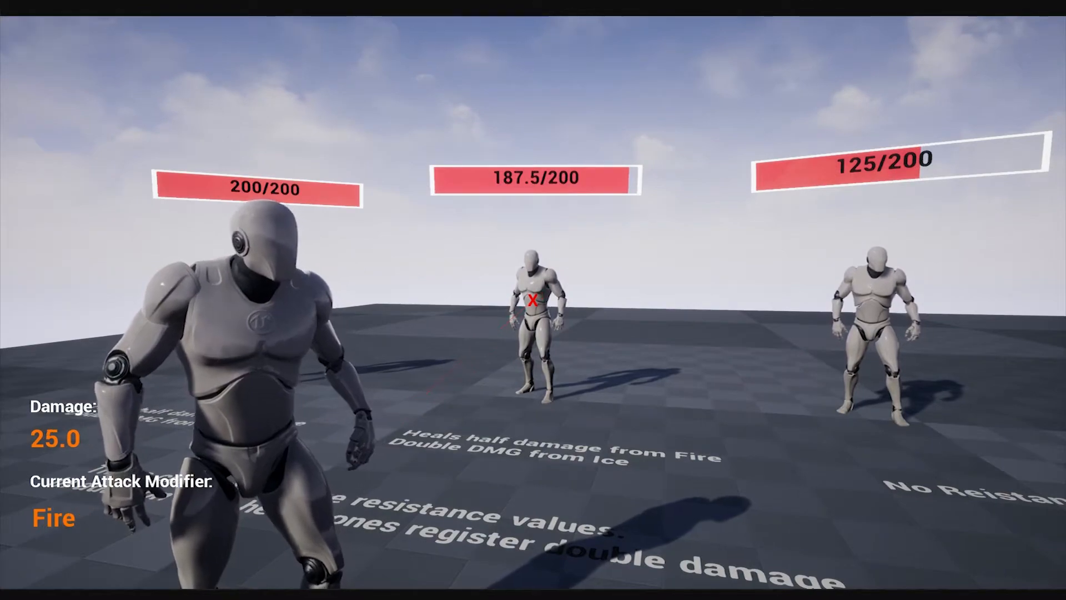
{"action": "left_click", "coordinate": [533, 300]}
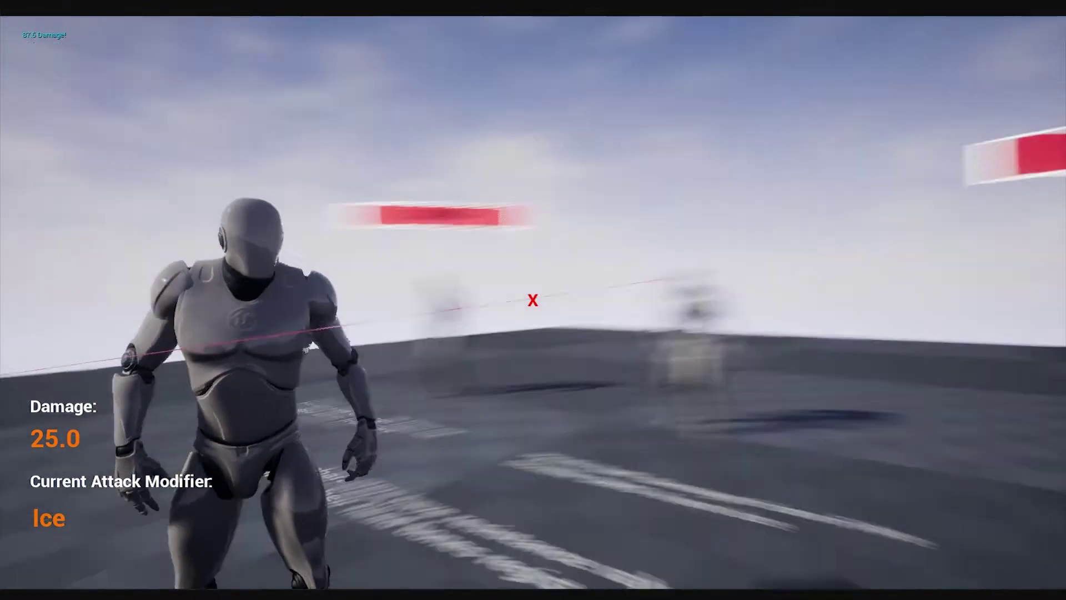
{"action": "key", "text": "d"}
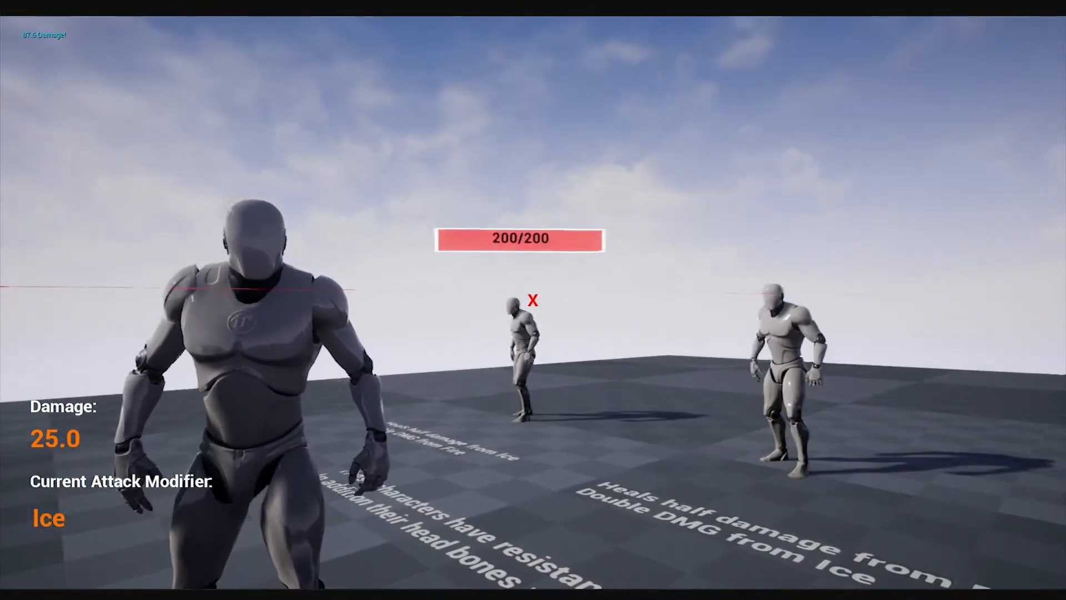
{"action": "left_click", "coordinate": [532, 300]}
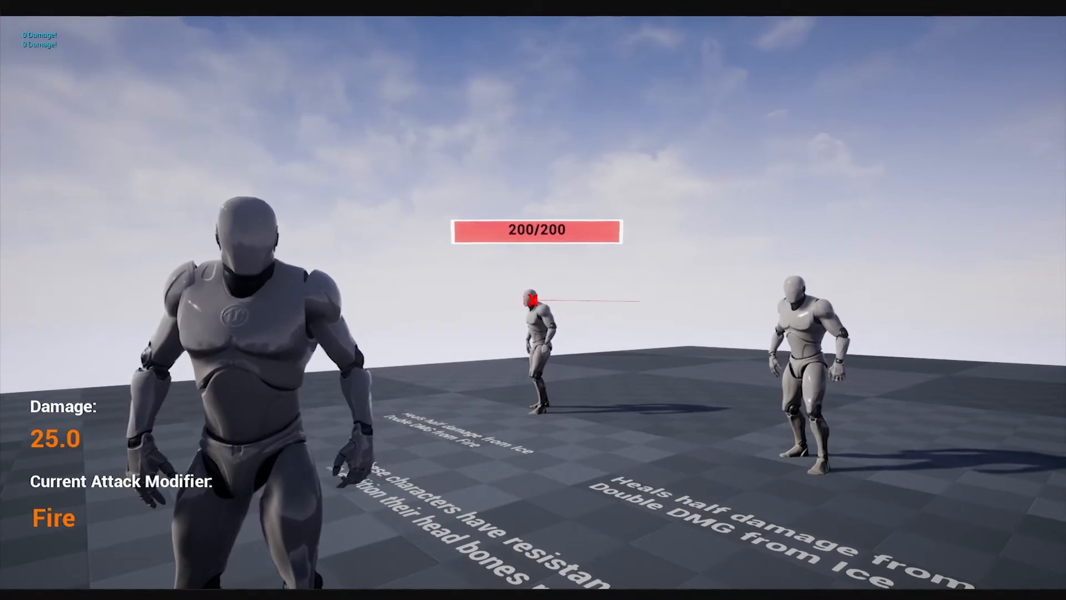
{"action": "left_click", "coordinate": [533, 300]}
{"action": "left_click", "coordinate": [533, 300]}
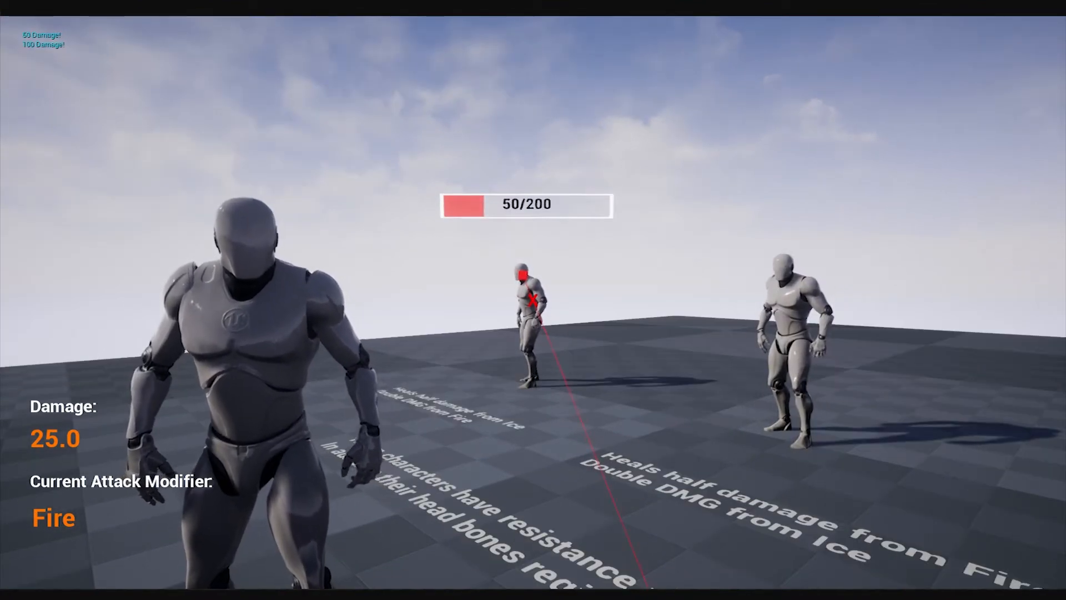
- Cycle the modifier, make damage -25.0 and fire healing shots at the dummies
{"action": "key", "text": "2"}
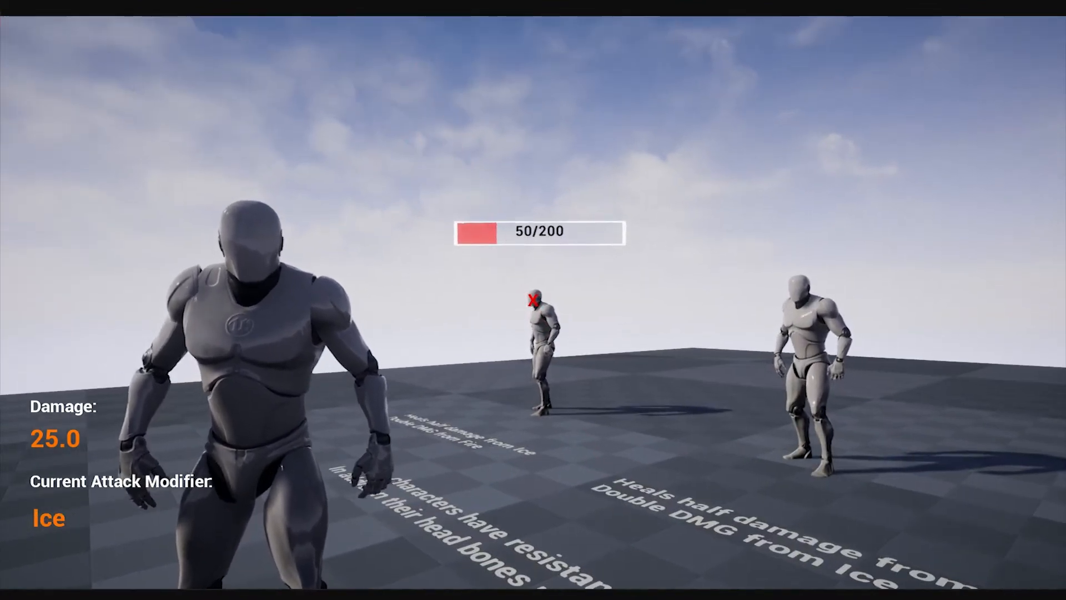
{"action": "left_click", "coordinate": [533, 300]}
{"action": "key", "text": "3"}
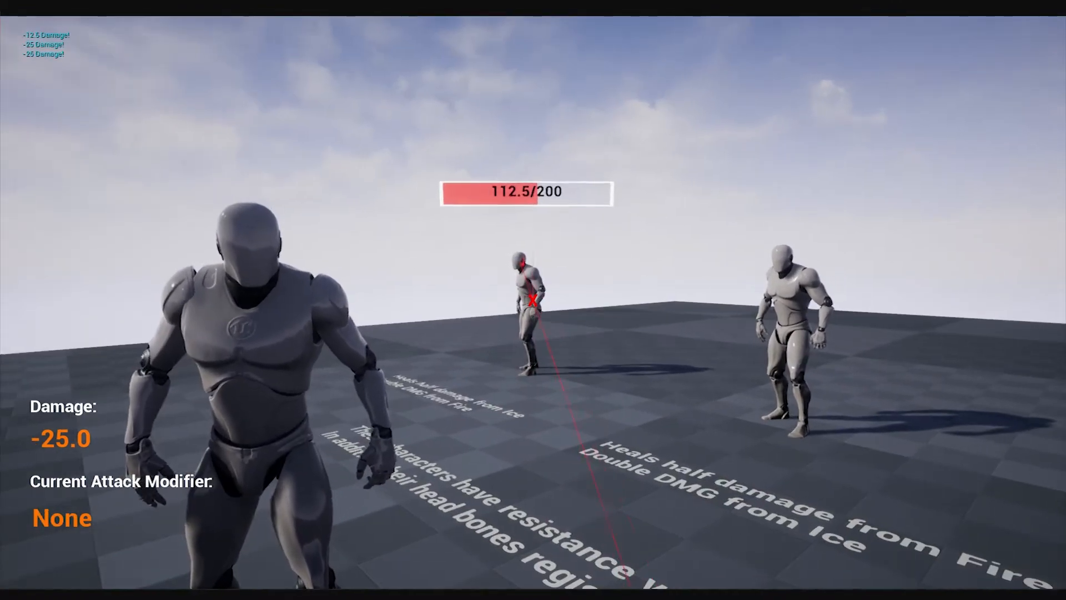
{"action": "left_click", "coordinate": [533, 299]}
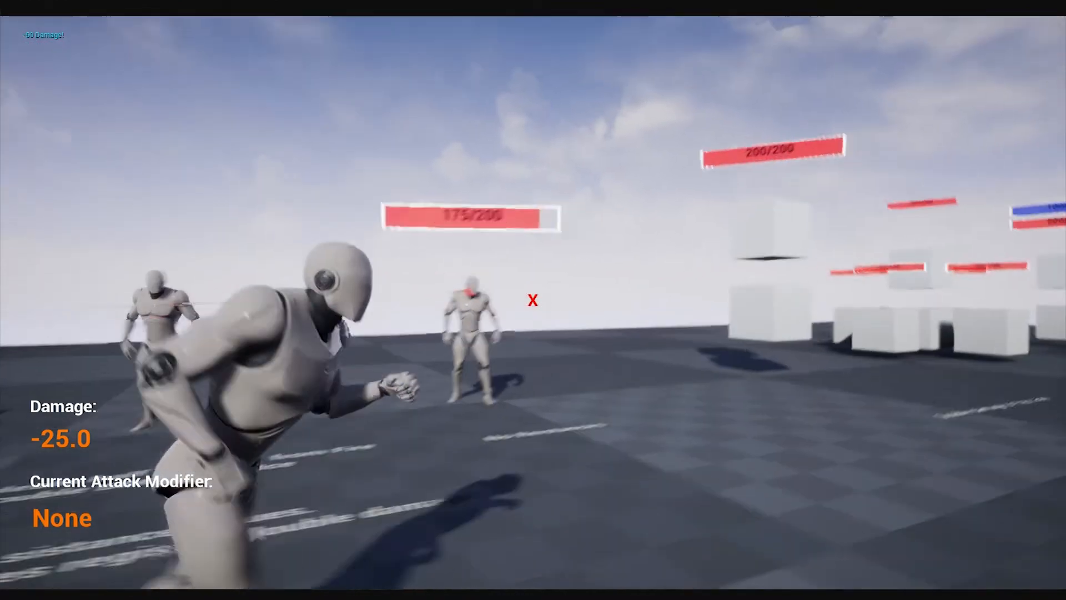
- Restore 25 damage, shoot the top cube, fire an AOE attack at the cube cluster, then return to None
{"action": "key", "text": "w"}
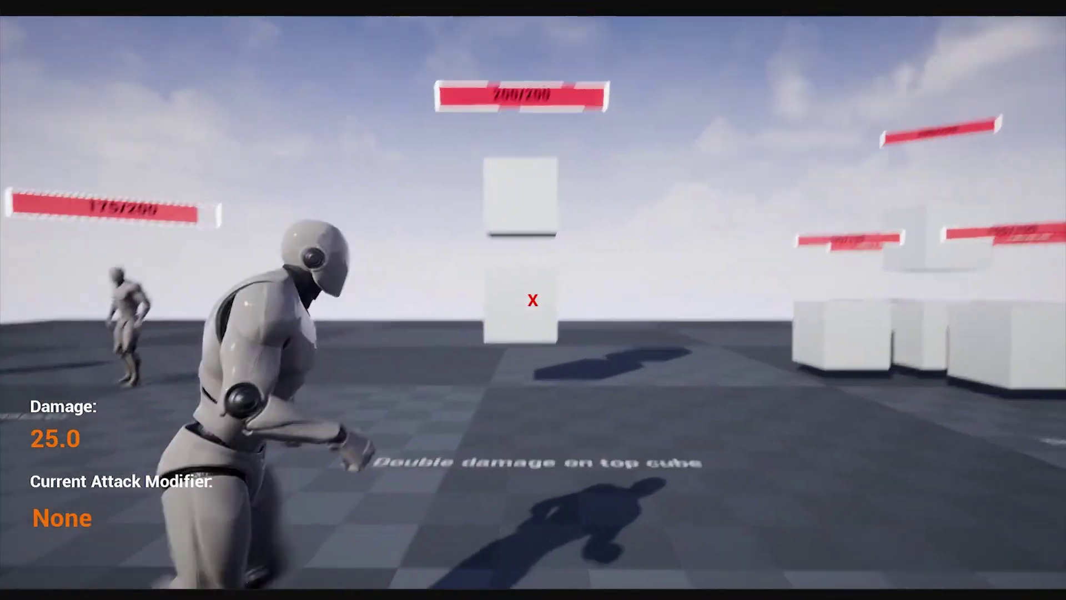
{"action": "left_click", "coordinate": [533, 300]}
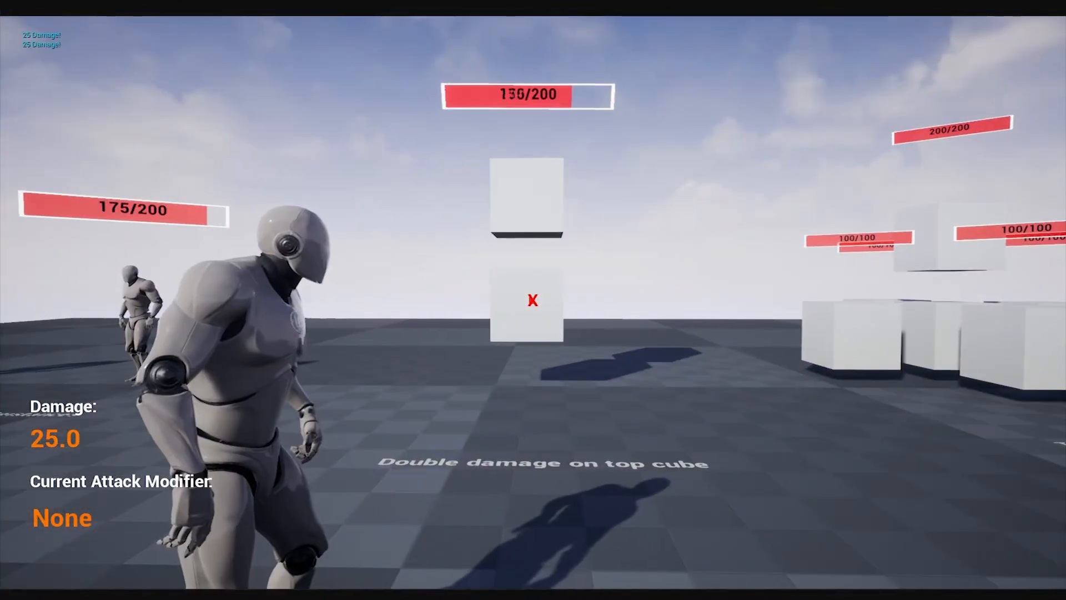
{"action": "key", "text": "w"}
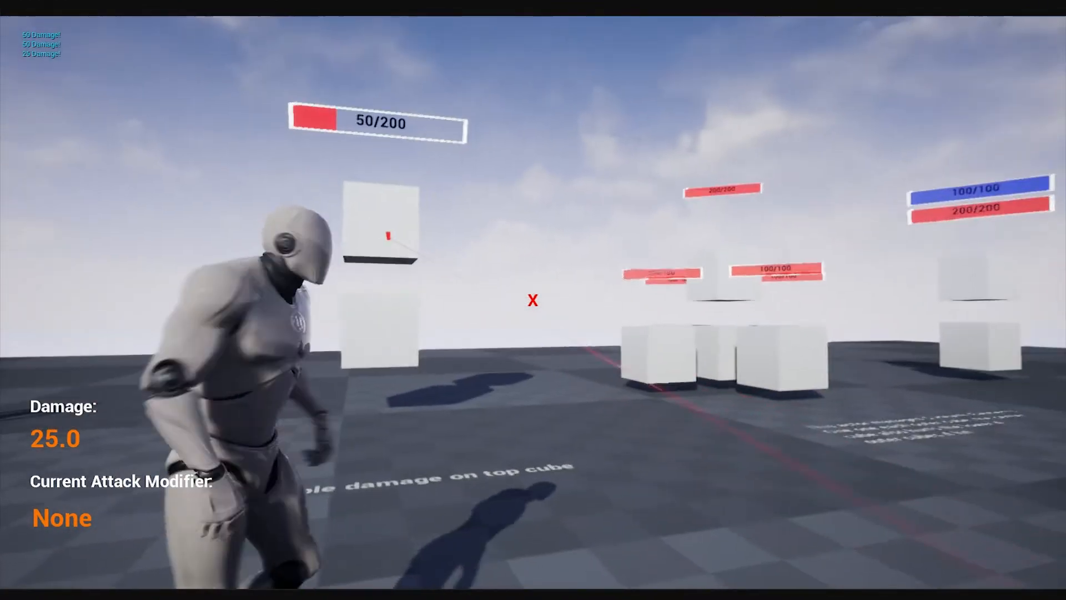
{"action": "key", "text": "2"}
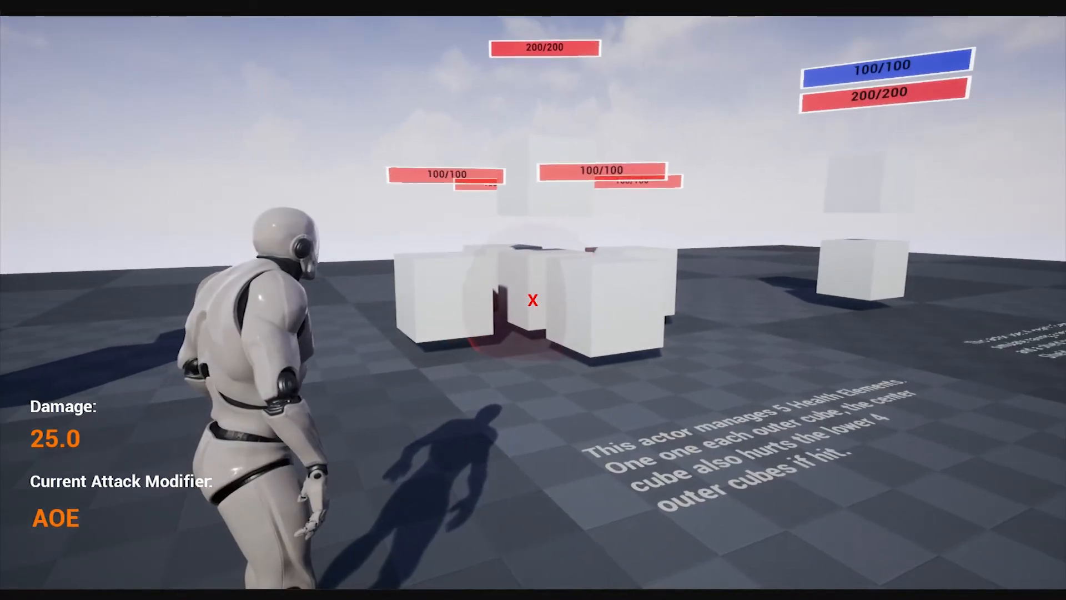
{"action": "key", "text": "1"}
{"action": "left_click", "coordinate": [533, 300]}
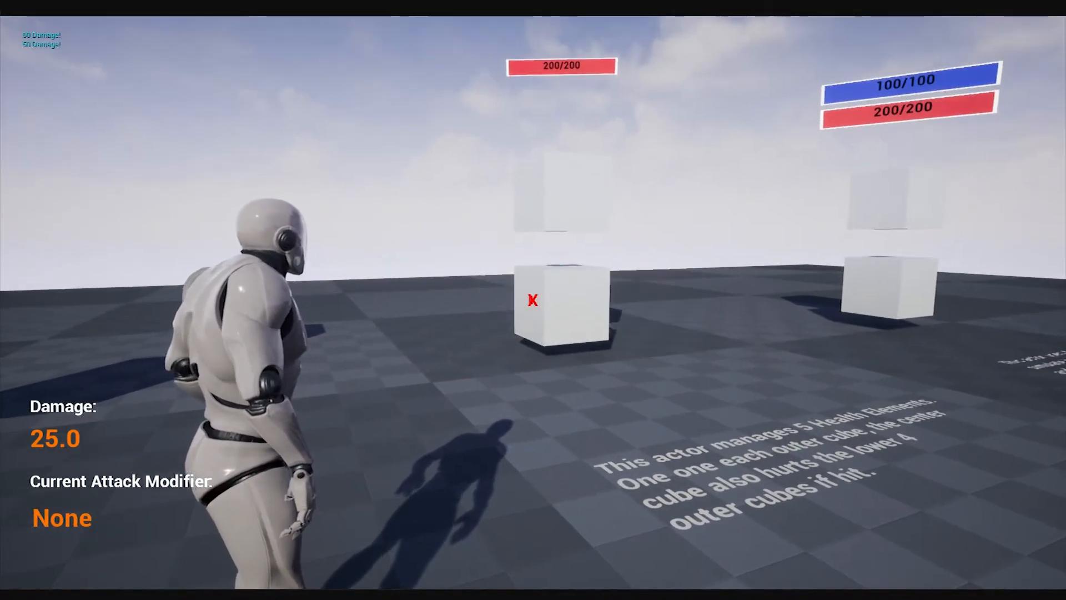
- Shoot the lower stack cube, the shielded top cube and an outer cube down to 50/100
{"action": "left_click", "coordinate": [532, 300]}
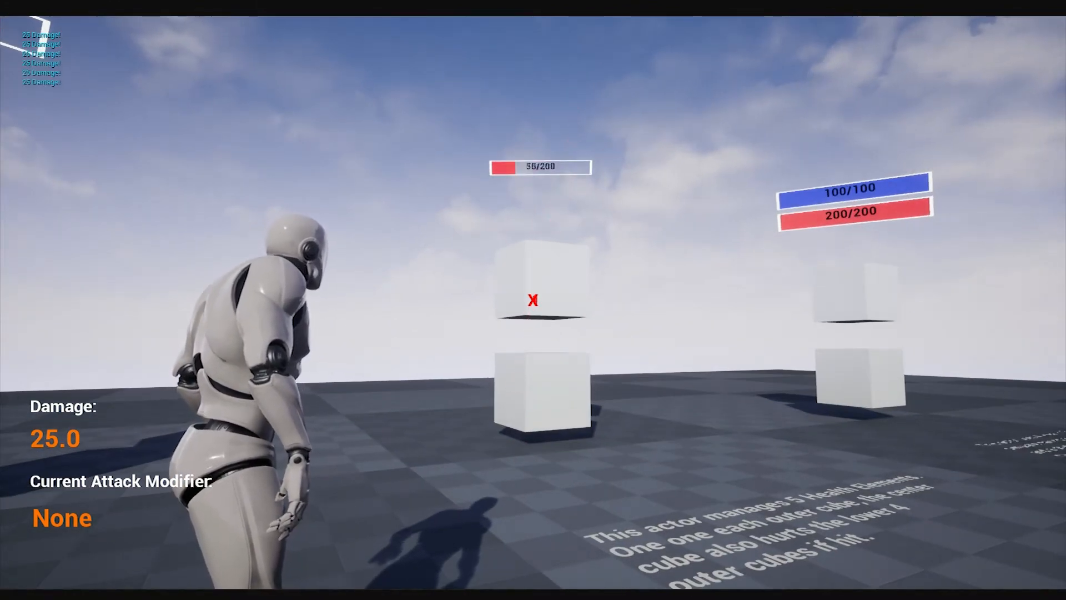
{"action": "key", "text": "w"}
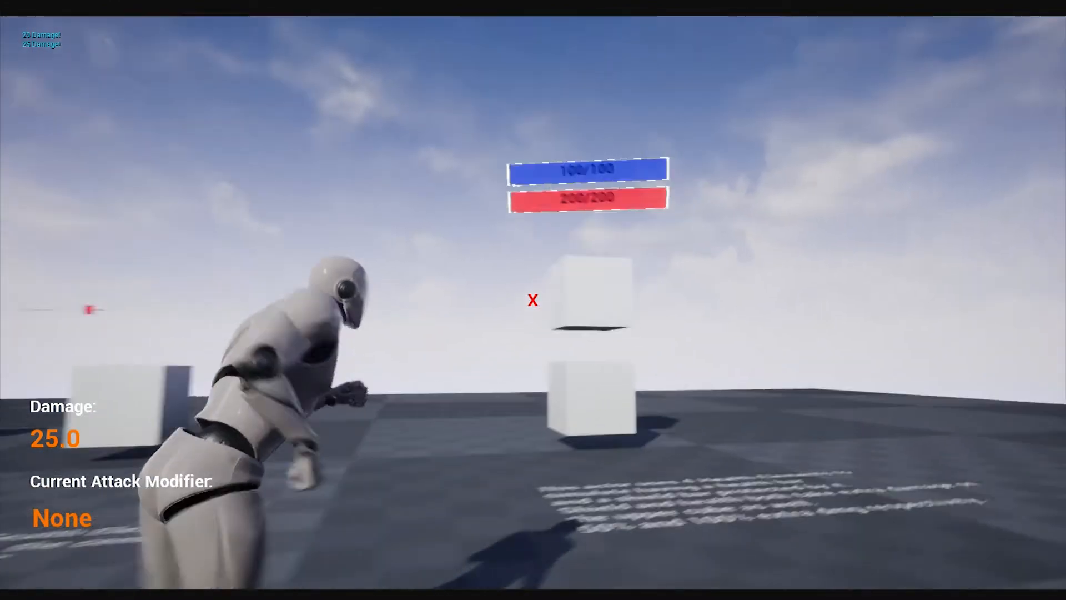
{"action": "left_click", "coordinate": [533, 300]}
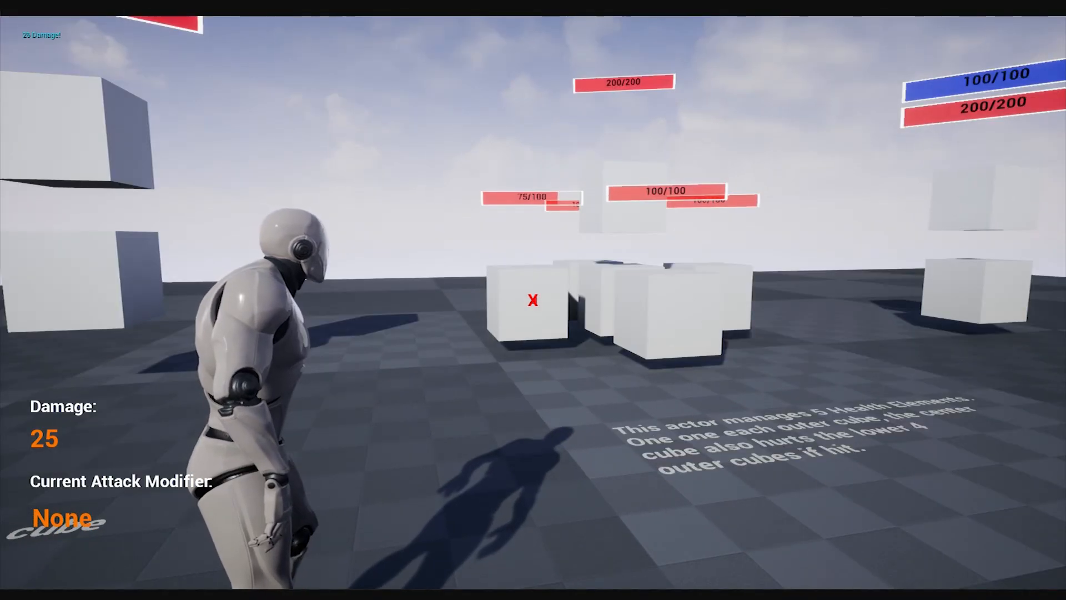
{"action": "left_click", "coordinate": [533, 300]}
- Destroy the outer cube, then turn and shoot the stacked cube to lower its health
{"action": "key", "text": "w"}
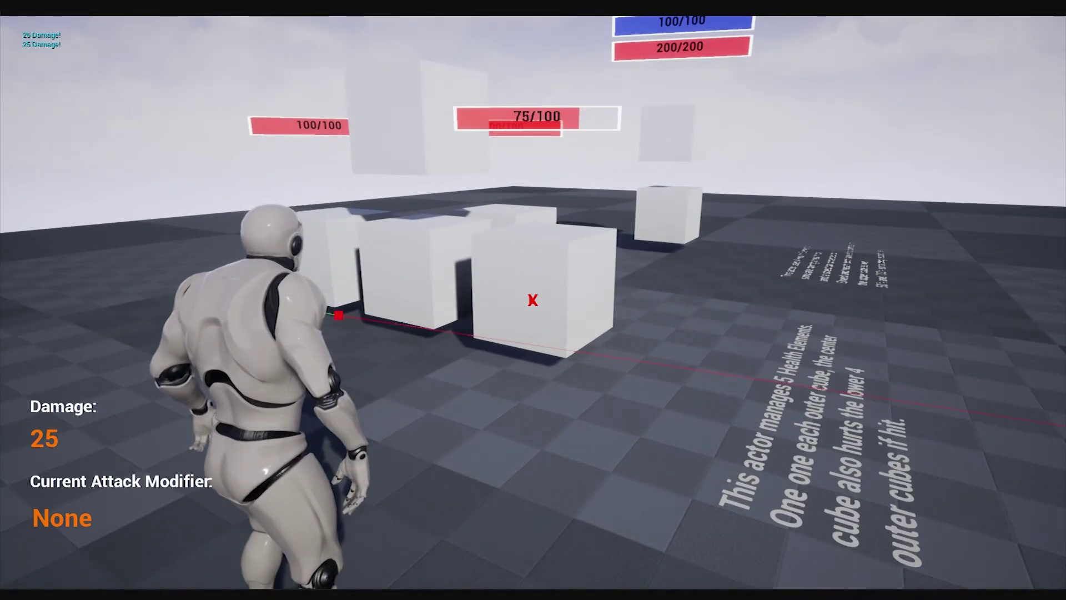
{"action": "left_click", "coordinate": [533, 300]}
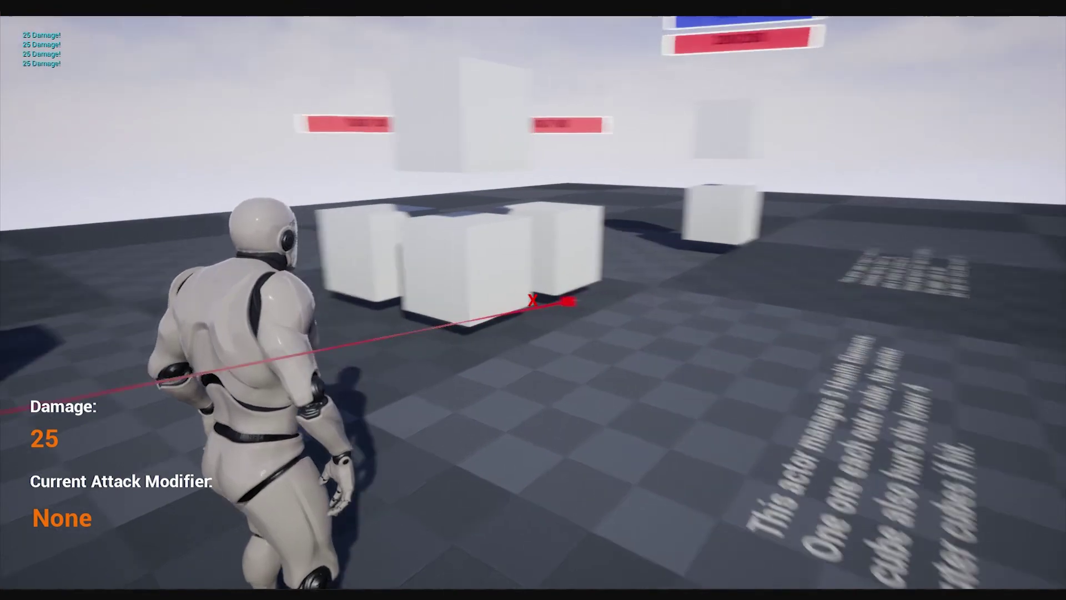
{"action": "left_click_drag", "start_coordinate": [533, 300], "coordinate": [416, 300]}
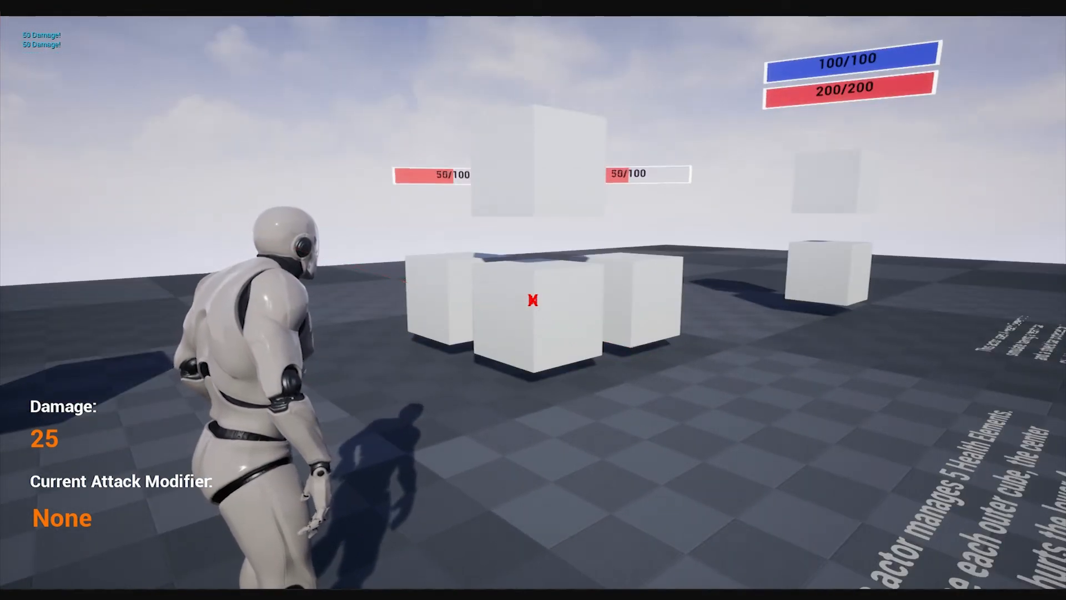
{"action": "key", "text": "s"}
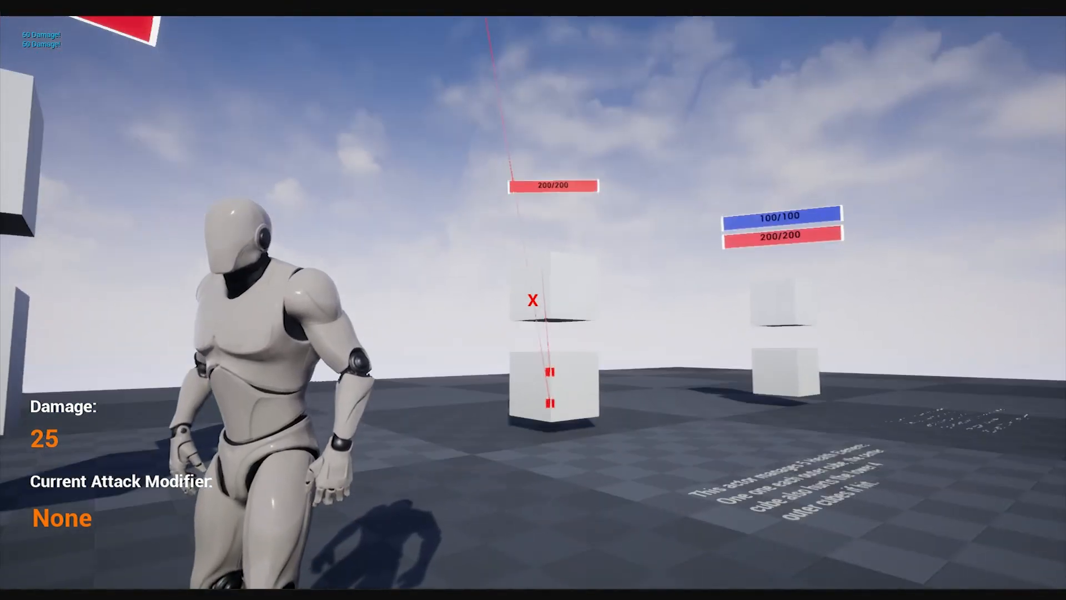
{"action": "left_click", "coordinate": [533, 300]}
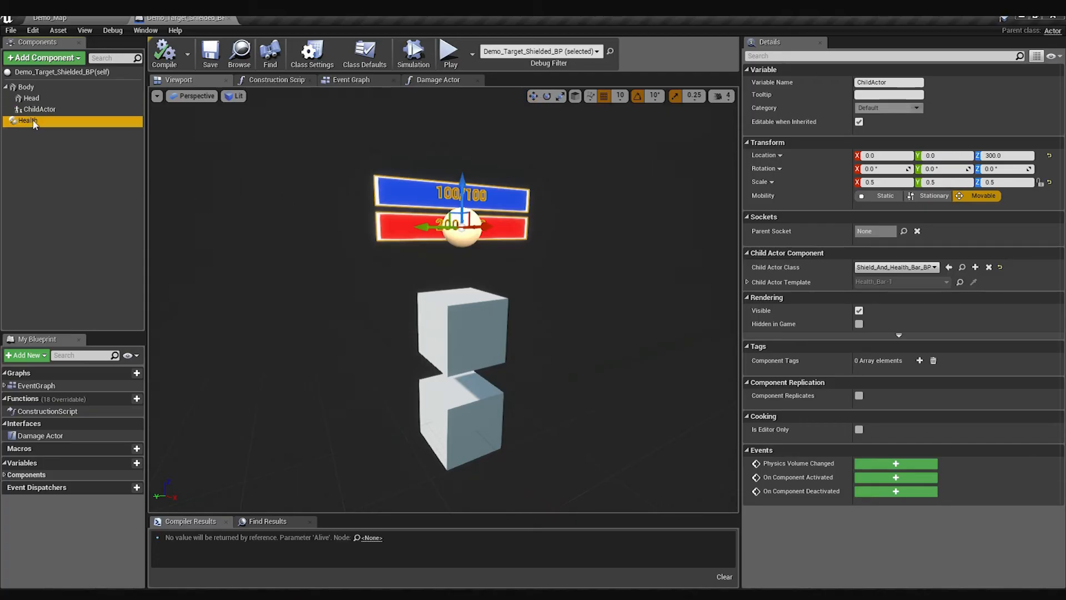
- Select the Health component to show its max health, armor, shield forwarding and regen settings
{"action": "left_click", "coordinate": [33, 123]}
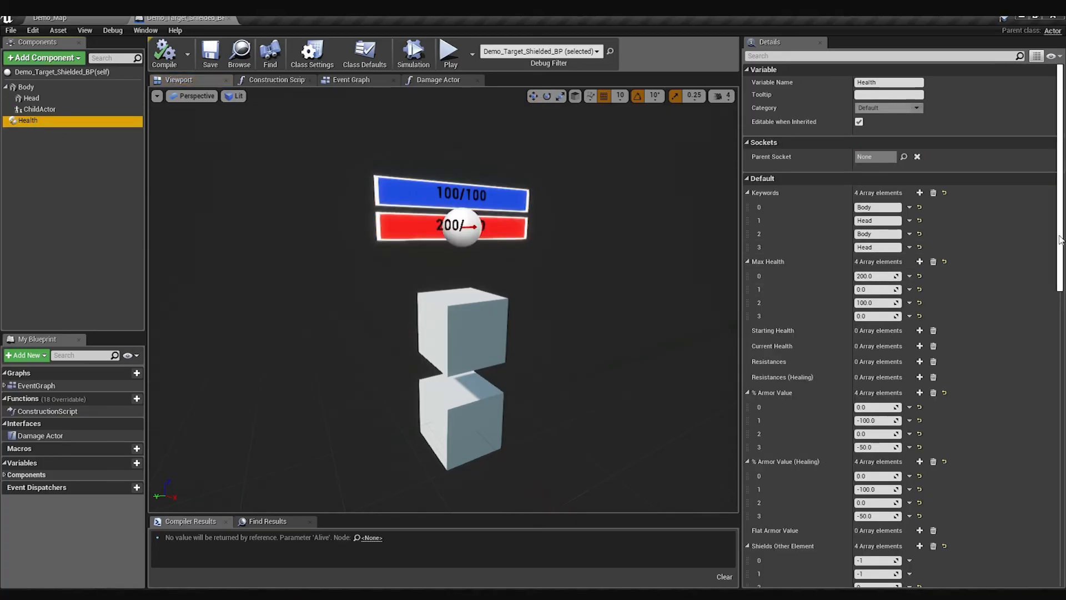
{"action": "scroll", "coordinate": [899, 333], "scroll_direction": "down", "scroll_amount": 3}
{"action": "scroll", "coordinate": [899, 333], "scroll_direction": "down", "scroll_amount": 3}
{"action": "scroll", "coordinate": [900, 333], "scroll_direction": "down", "scroll_amount": 3}
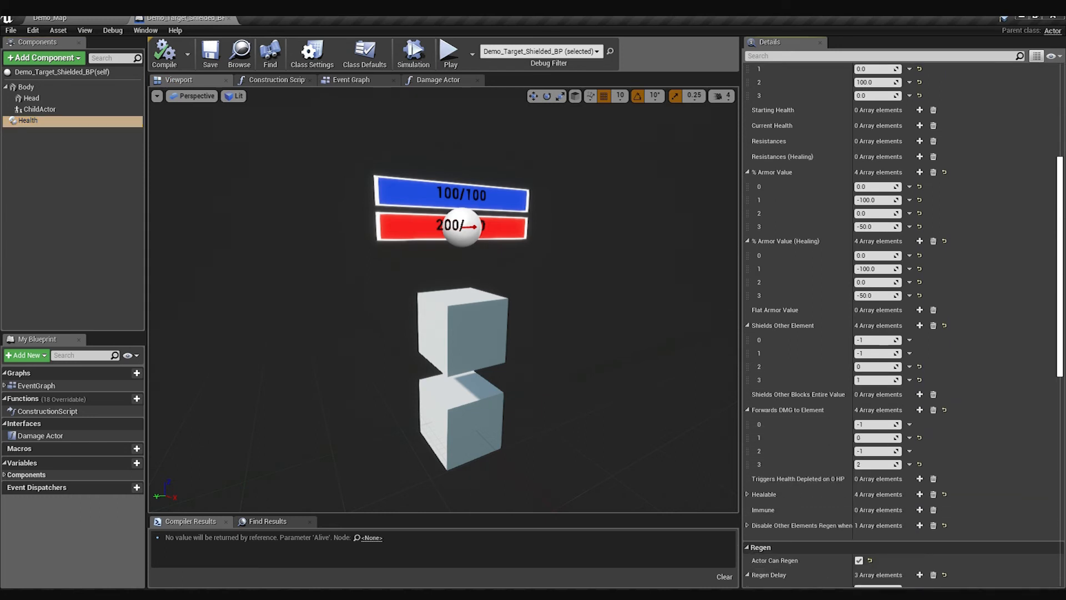
{"action": "scroll", "coordinate": [900, 333], "scroll_direction": "down", "scroll_amount": 3}
{"action": "scroll", "coordinate": [900, 333], "scroll_direction": "down", "scroll_amount": 3}
{"action": "scroll", "coordinate": [900, 334], "scroll_direction": "down", "scroll_amount": 3}
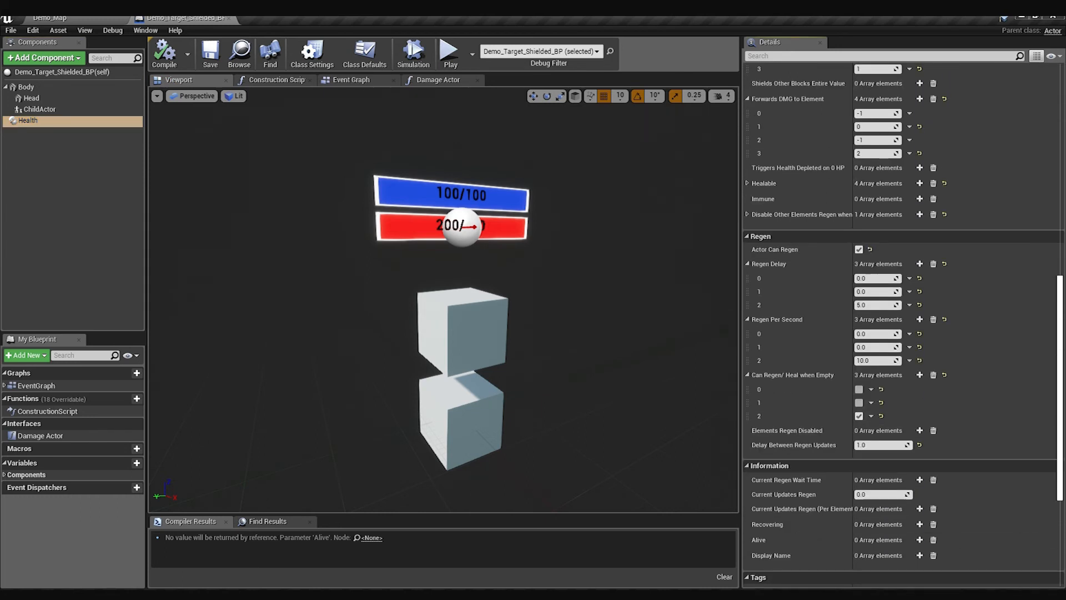